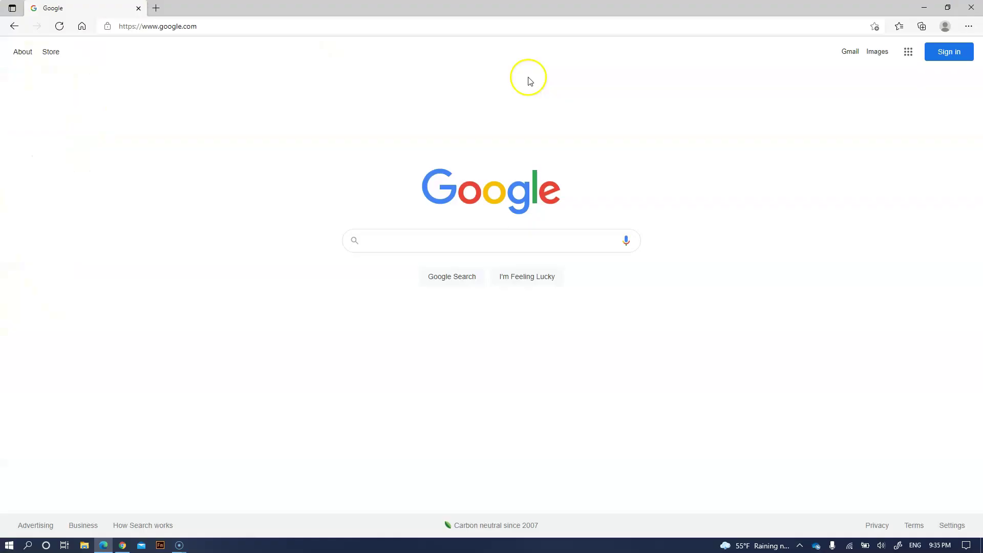
Step: Enter iacra.faa.gov in Edge's address bar to load the IACRA home page
{"action": "left_click", "coordinate": [278, 25]}
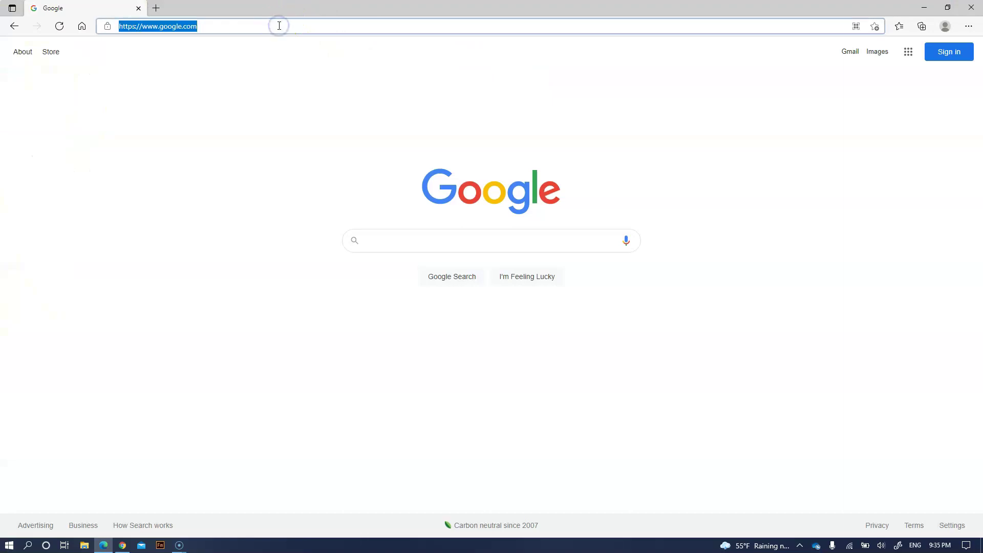
{"action": "type", "text": "iacr"}
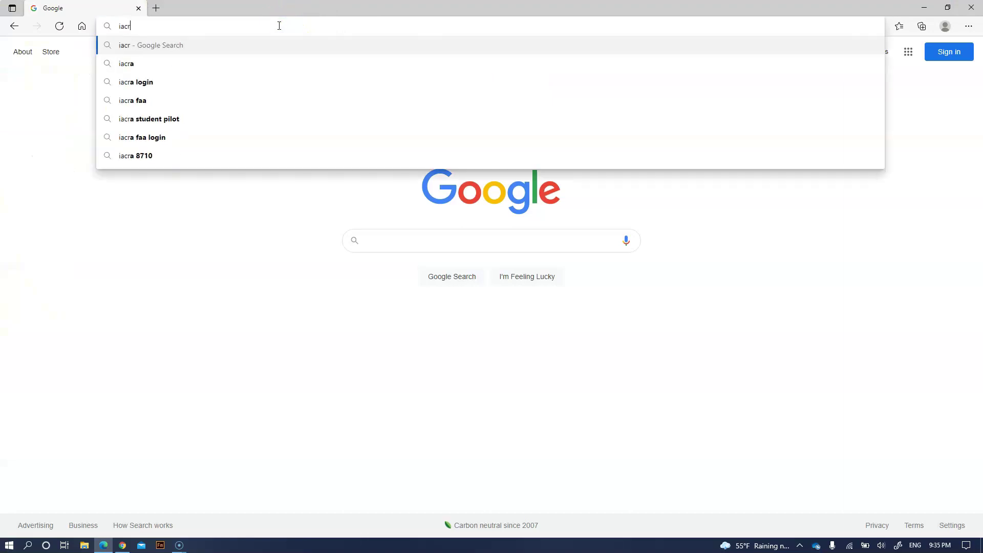
{"action": "type", "text": "a.faa.gov/IACRA/Default.aspx"}
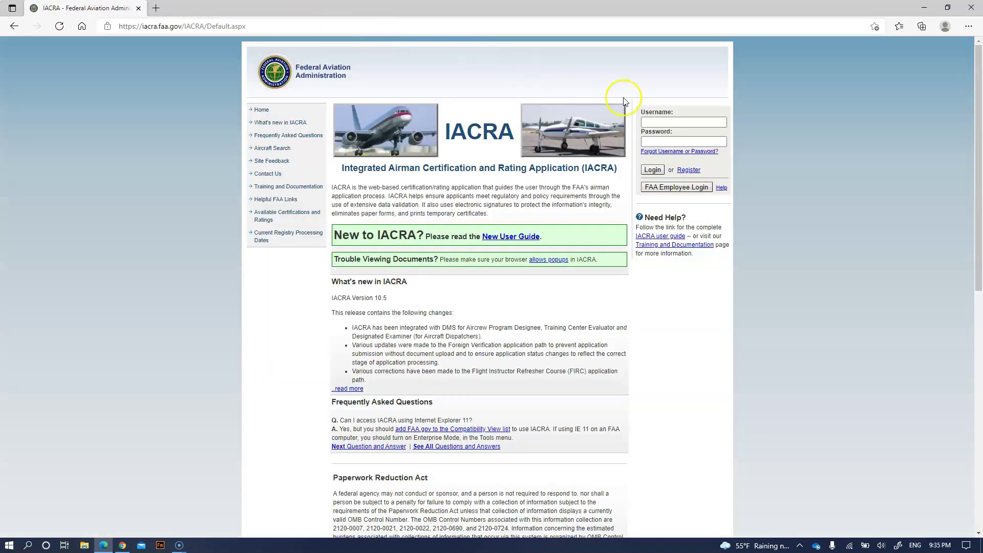
Step: Start a new registration with the Applicant role and accept the terms of service
{"action": "left_click", "coordinate": [690, 173]}
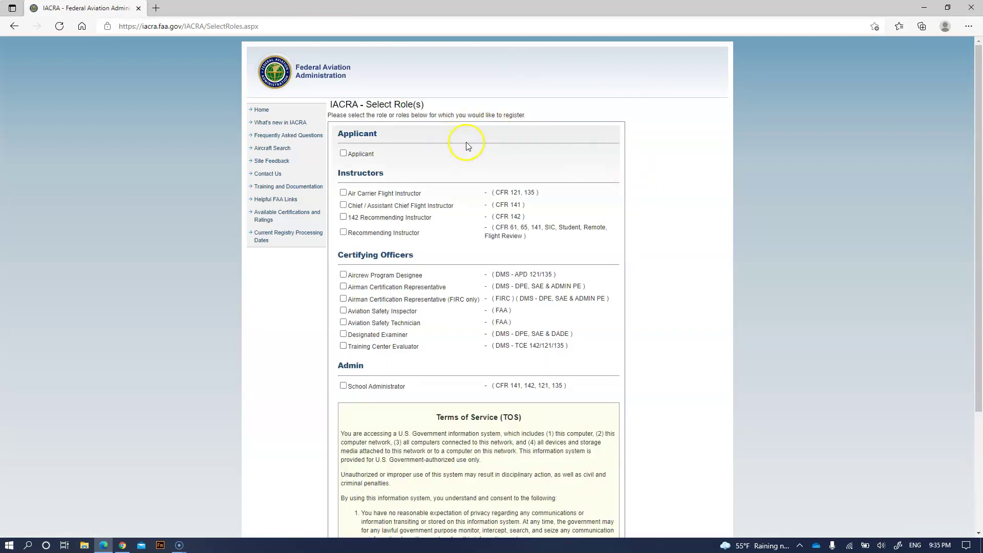
{"action": "left_click", "coordinate": [344, 154]}
{"action": "scroll", "coordinate": [640, 228], "scroll_direction": "down", "scroll_amount": 1}
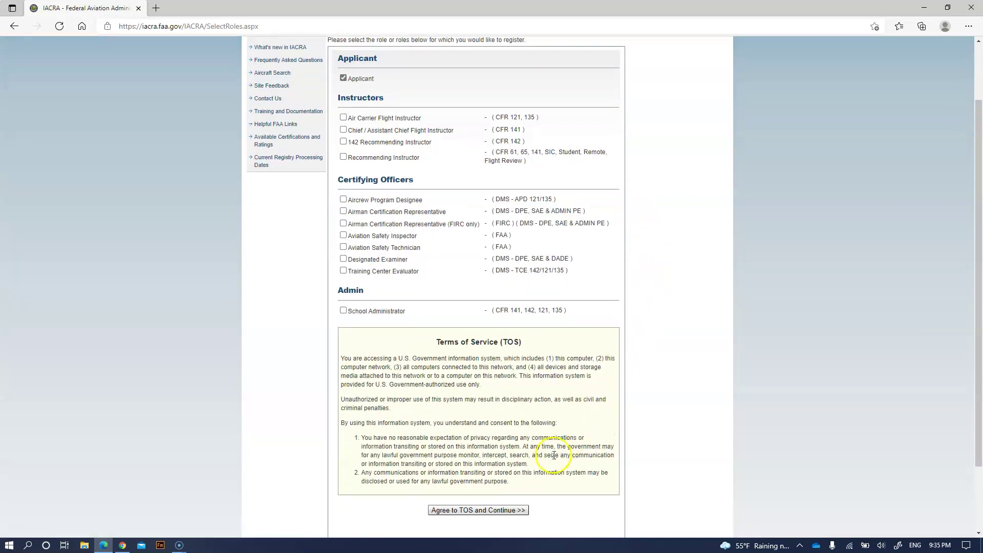
{"action": "left_click", "coordinate": [469, 510]}
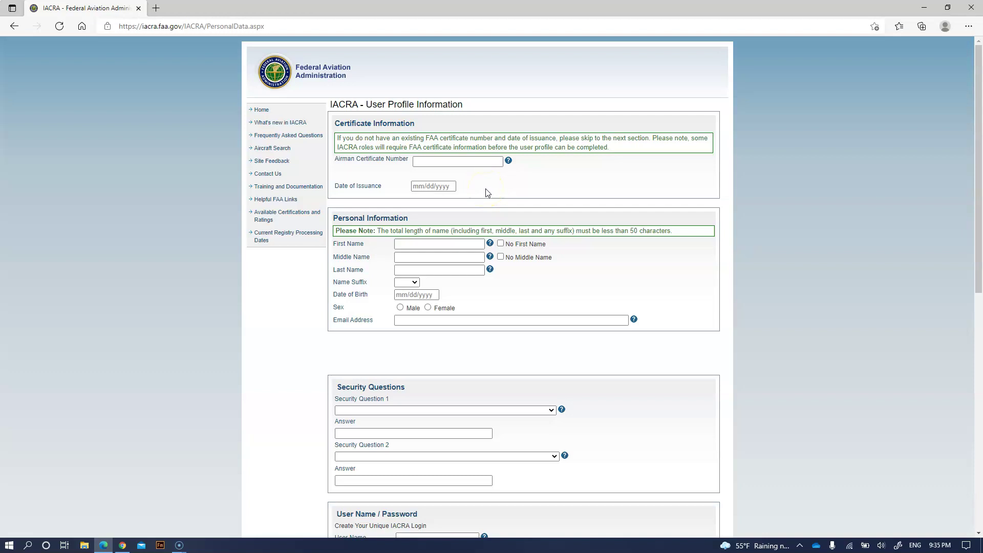
Step: Enter the applicant's first and last names
{"action": "left_click", "coordinate": [450, 245]}
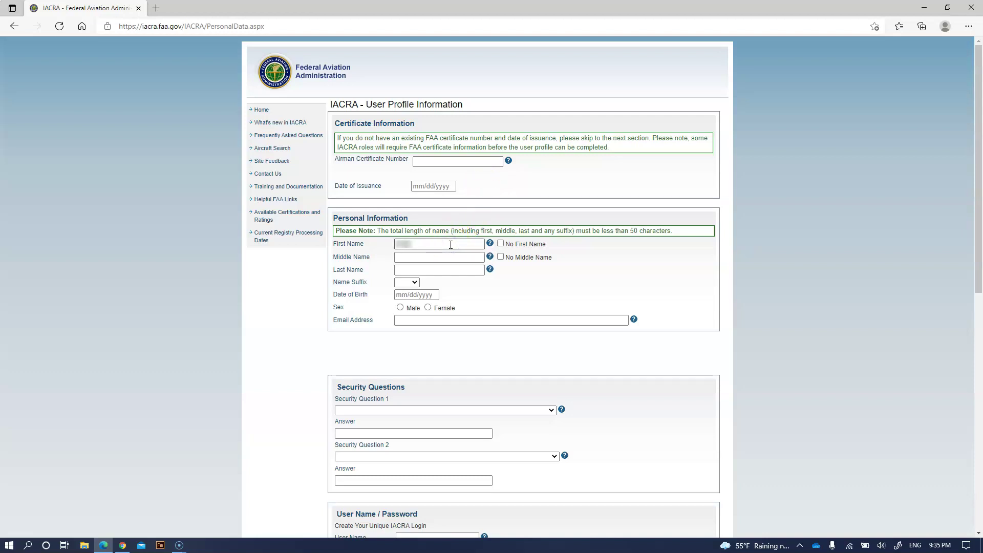
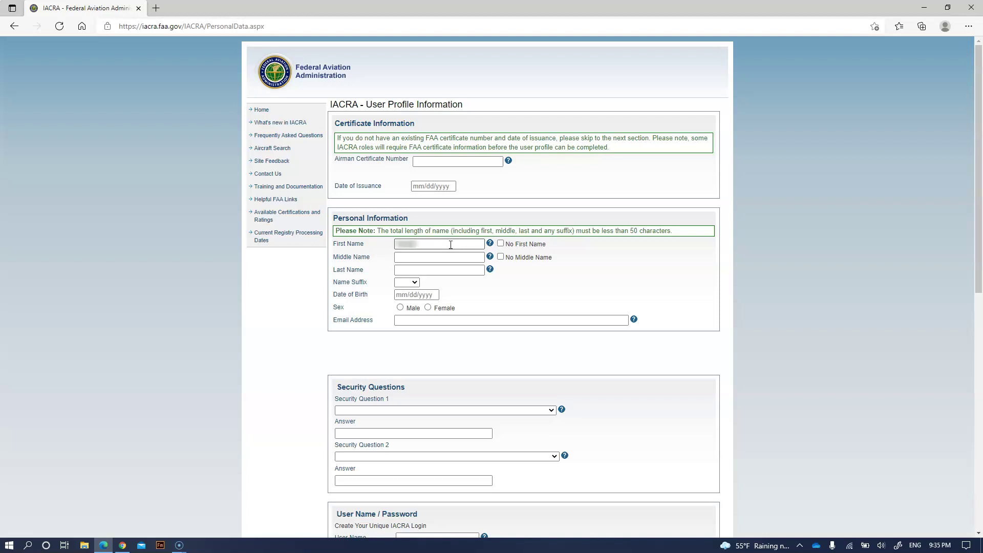
{"action": "left_click", "coordinate": [443, 269]}
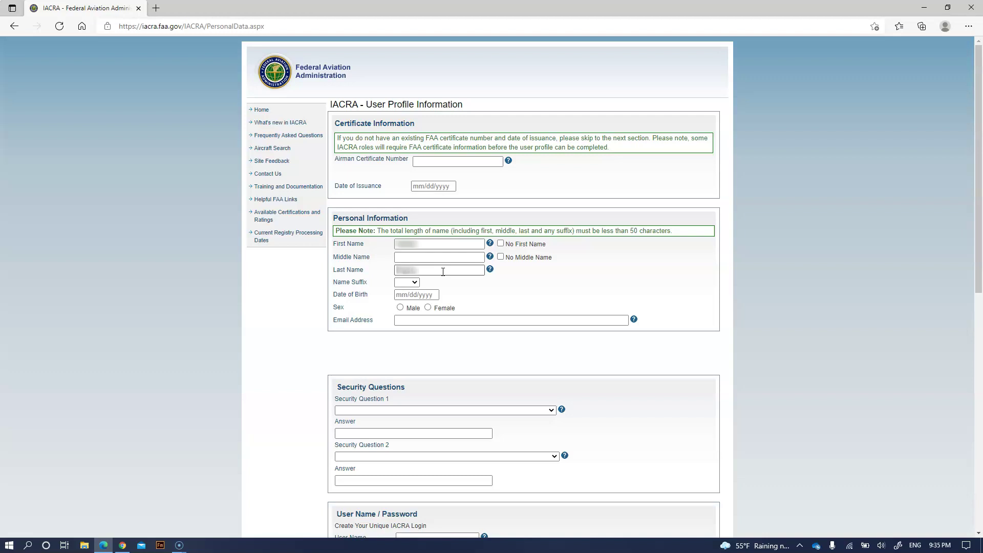
{"action": "left_click", "coordinate": [452, 281]}
Step: Tick 'No Middle Name' and leave the Name Suffix unselected
{"action": "left_click", "coordinate": [500, 258]}
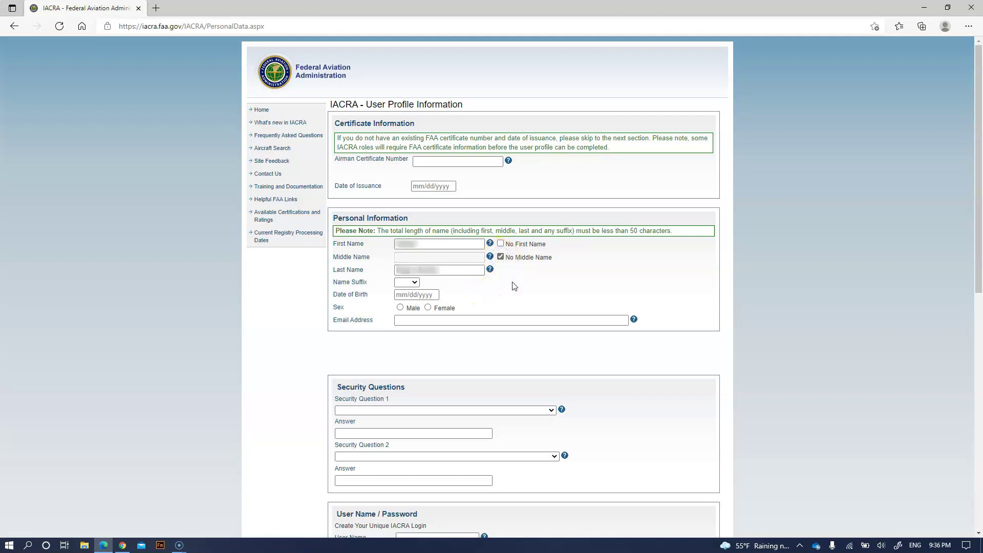
{"action": "left_click", "coordinate": [396, 271]}
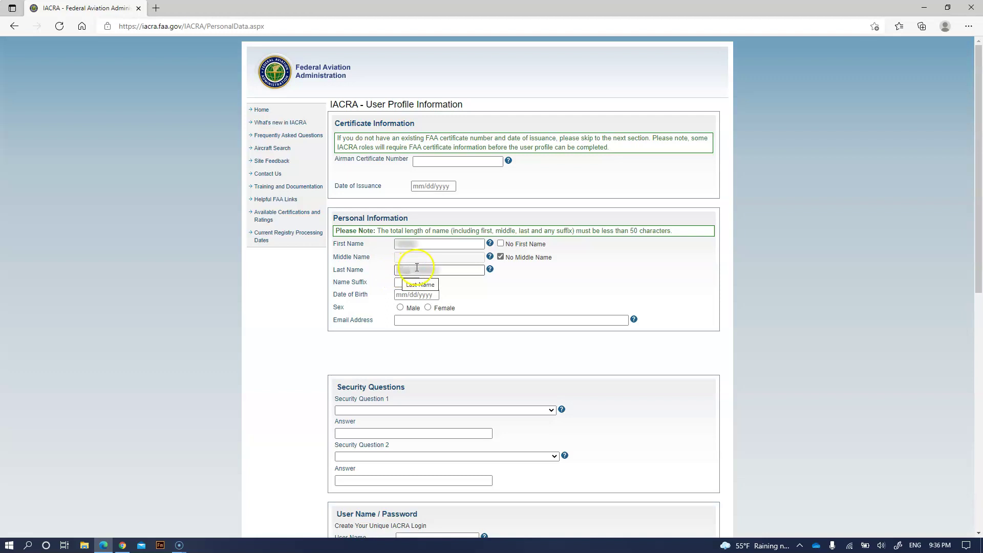
{"action": "left_click", "coordinate": [491, 291]}
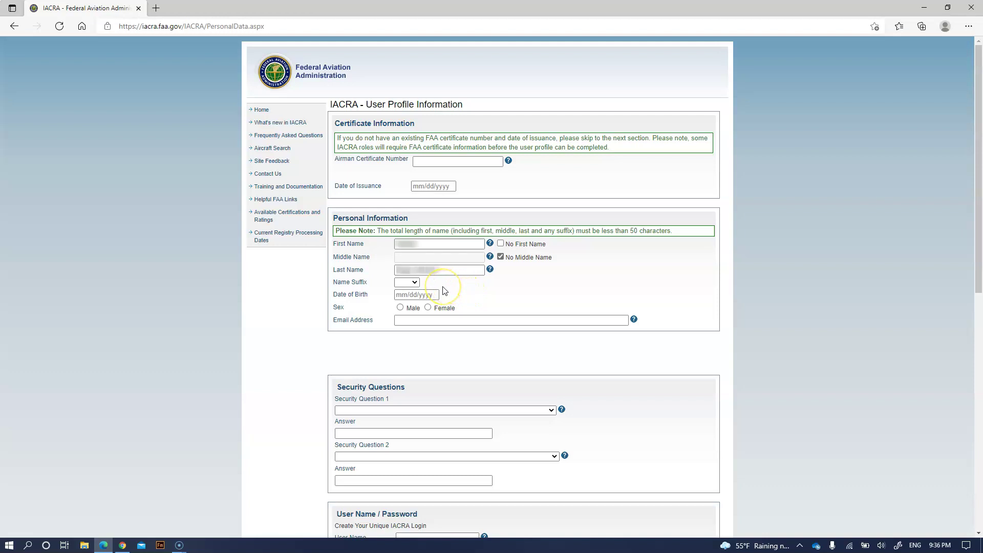
{"action": "left_click", "coordinate": [414, 282]}
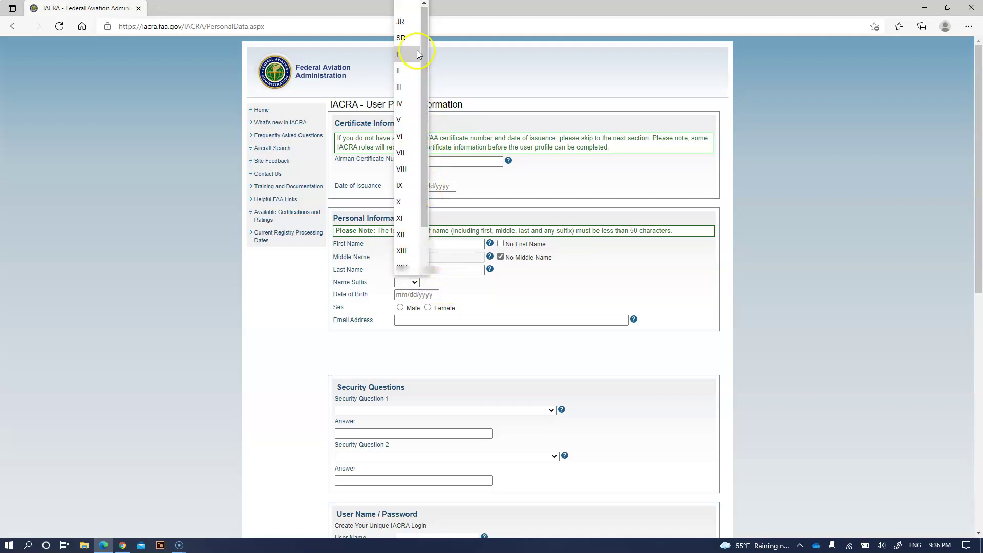
{"action": "left_click", "coordinate": [409, 10]}
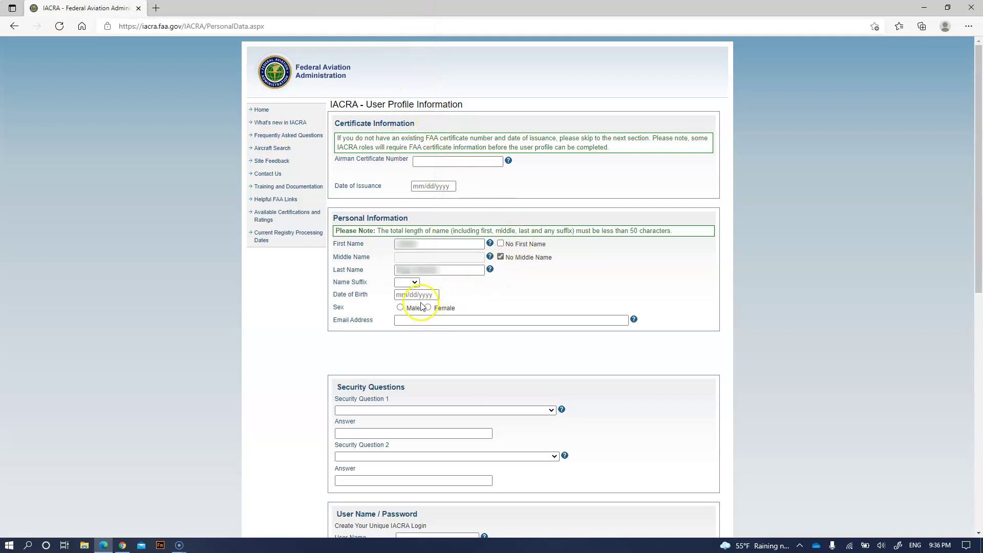
{"action": "left_click", "coordinate": [397, 295]}
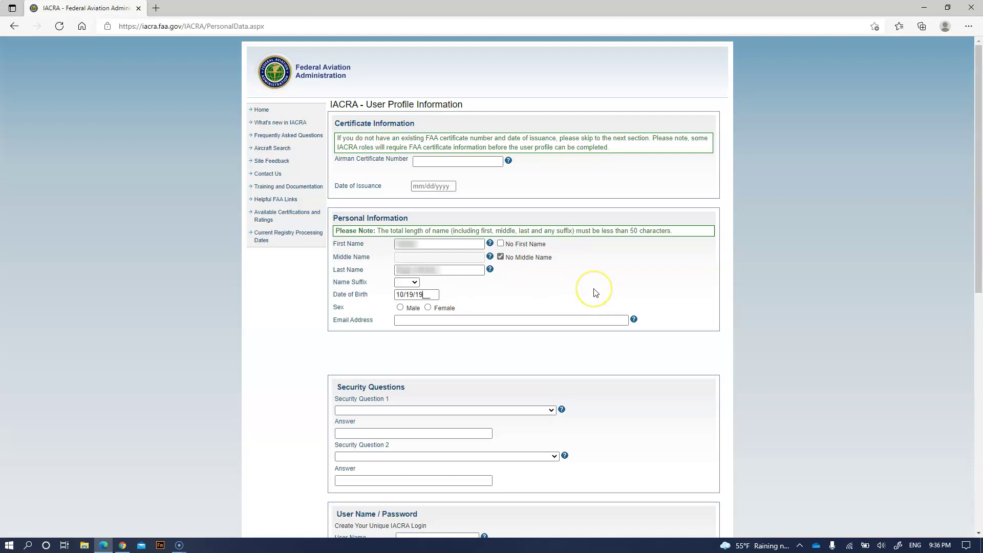
{"action": "left_click", "coordinate": [401, 309]}
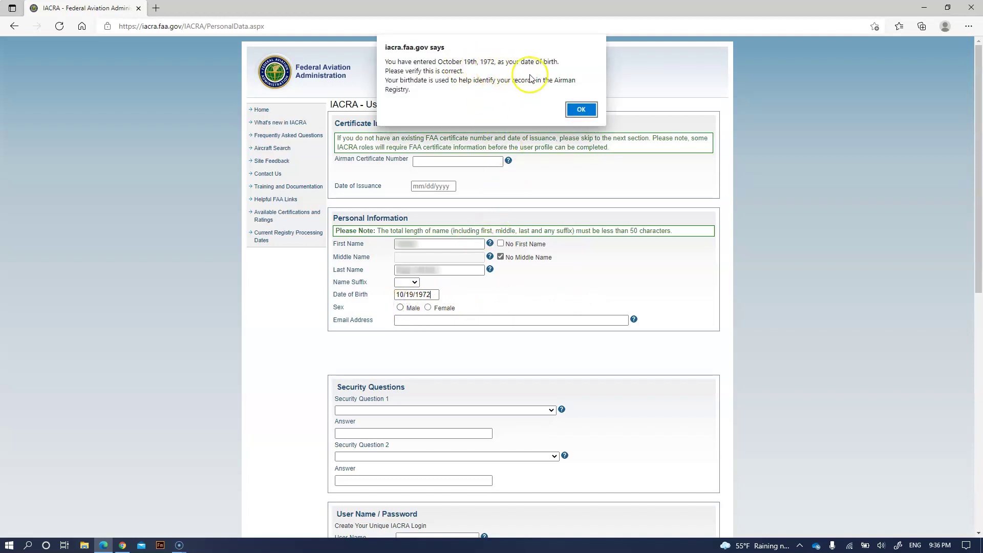
{"action": "left_click", "coordinate": [581, 109]}
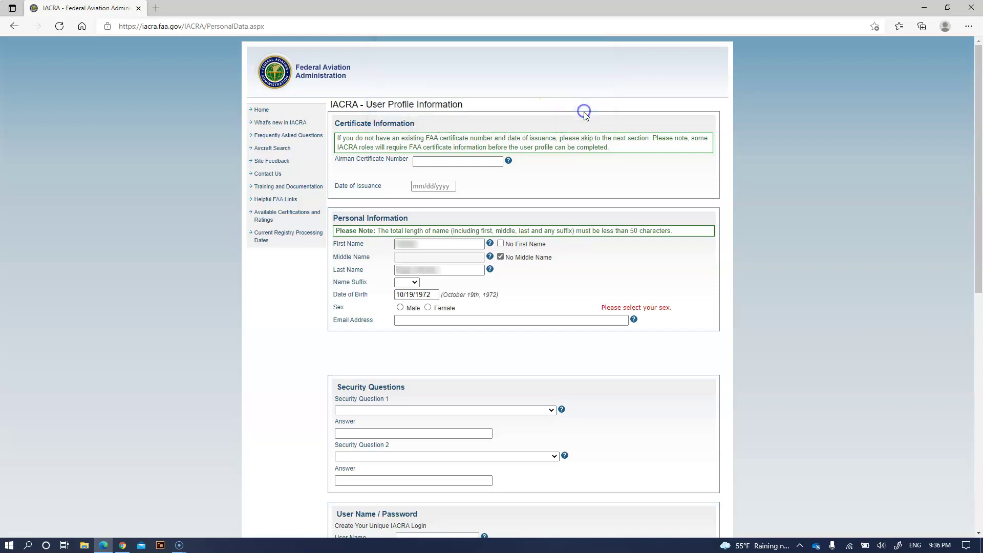
{"action": "left_click", "coordinate": [399, 308]}
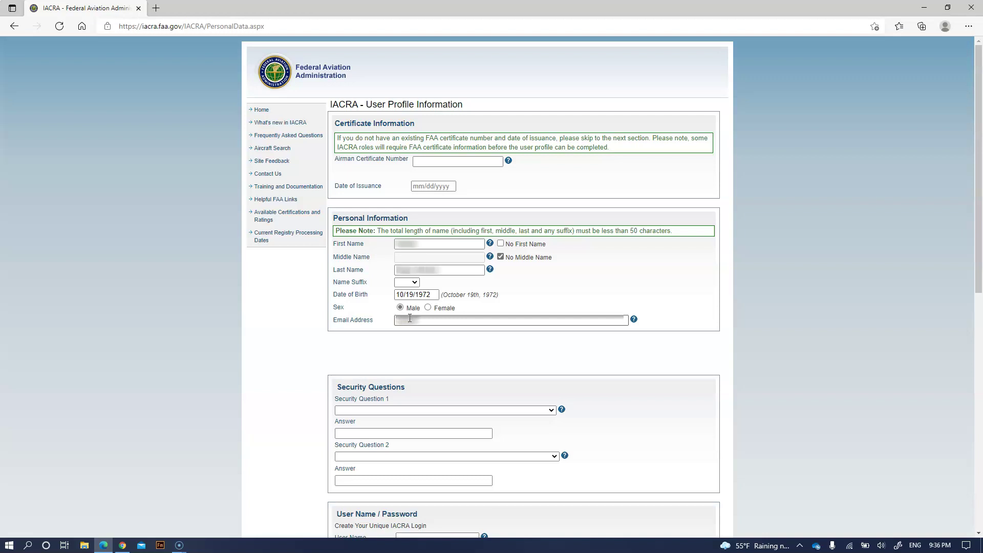
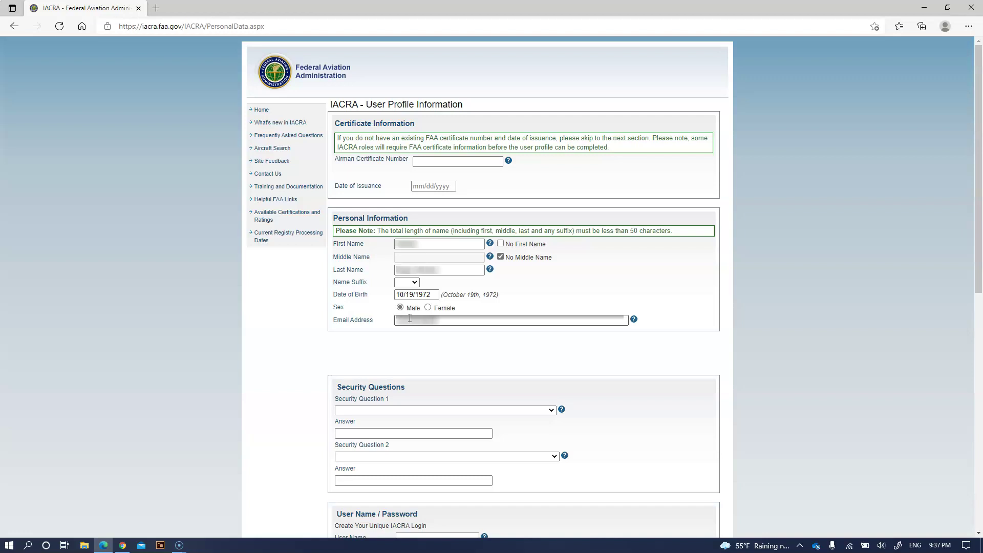
{"action": "left_click", "coordinate": [414, 320]}
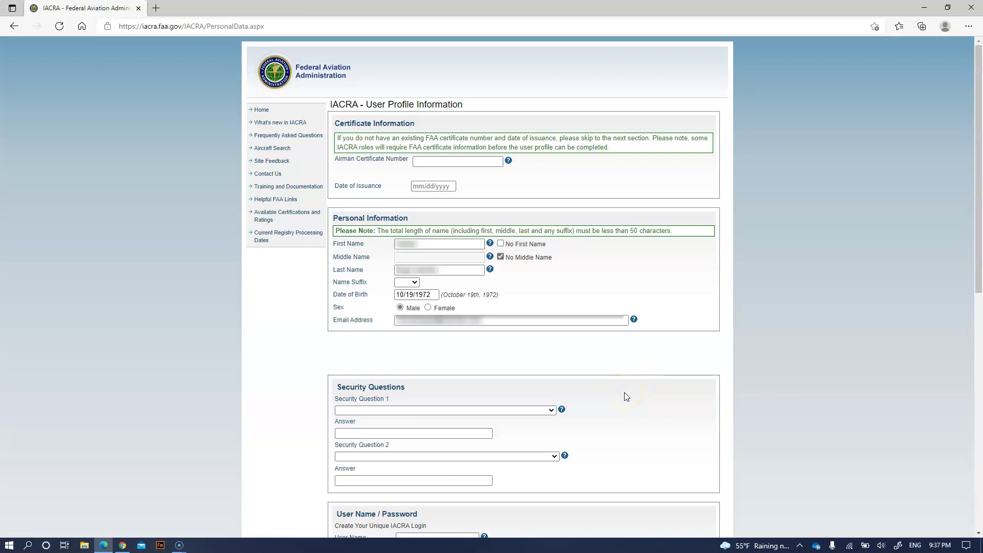
{"action": "left_click", "coordinate": [547, 411]}
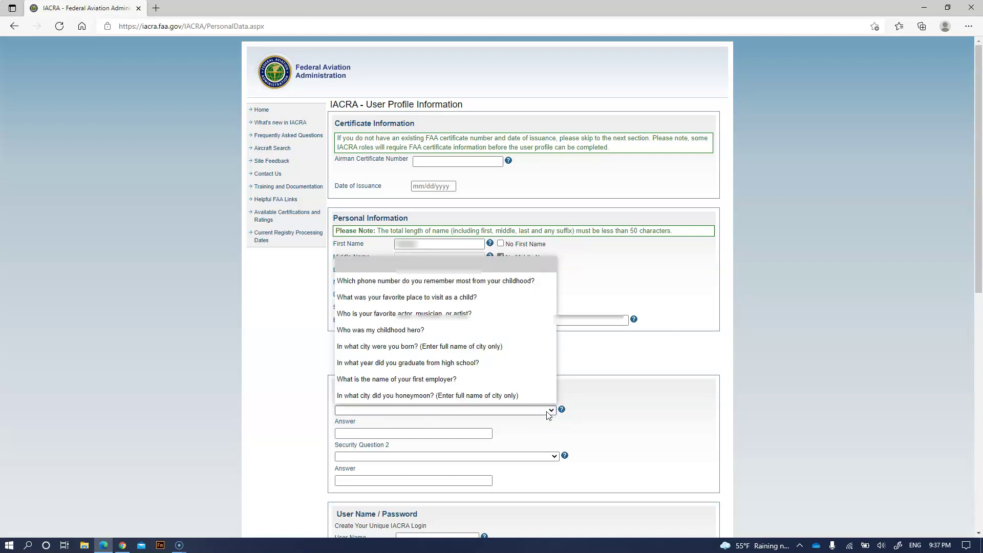
{"action": "left_click", "coordinate": [538, 281]}
{"action": "left_click", "coordinate": [452, 434]}
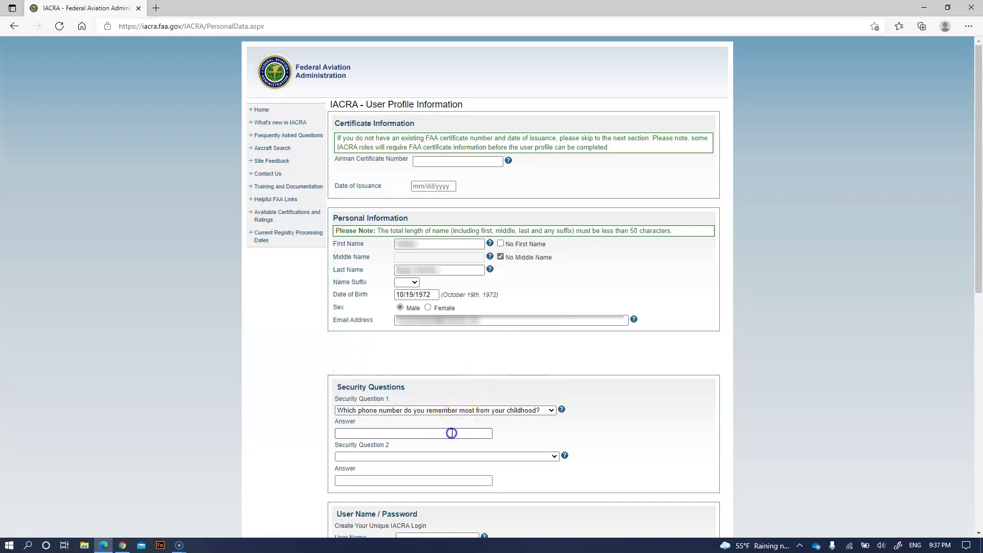
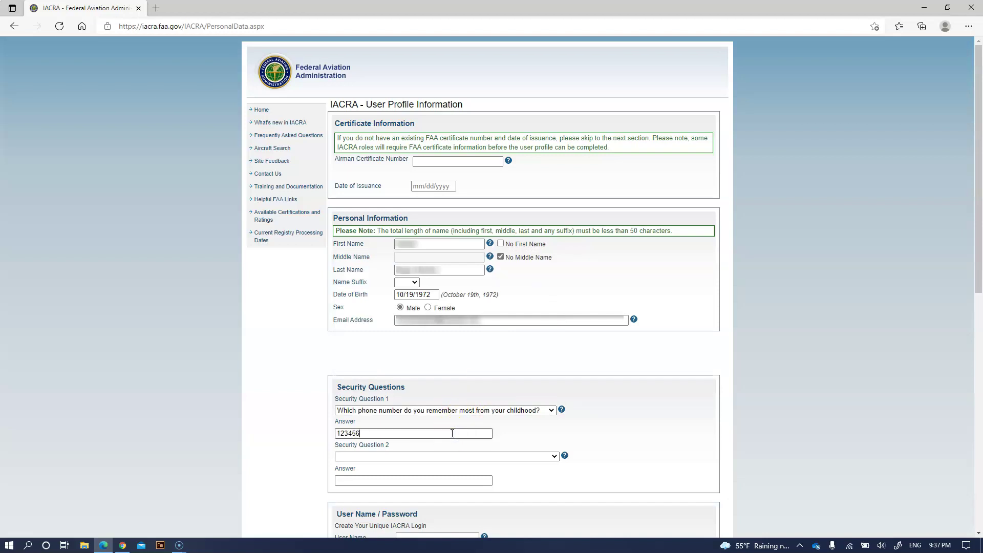
{"action": "left_click", "coordinate": [554, 455]}
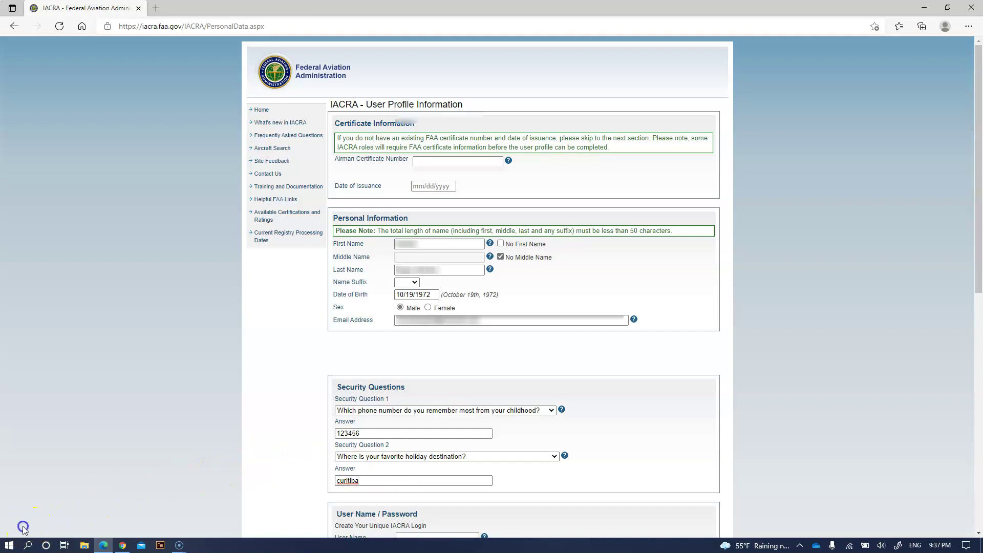
{"action": "scroll", "coordinate": [450, 391], "scroll_direction": "down", "scroll_amount": 2}
Step: Enter a username, a strong password and its confirmation, then submit with Register
{"action": "left_click", "coordinate": [451, 386]}
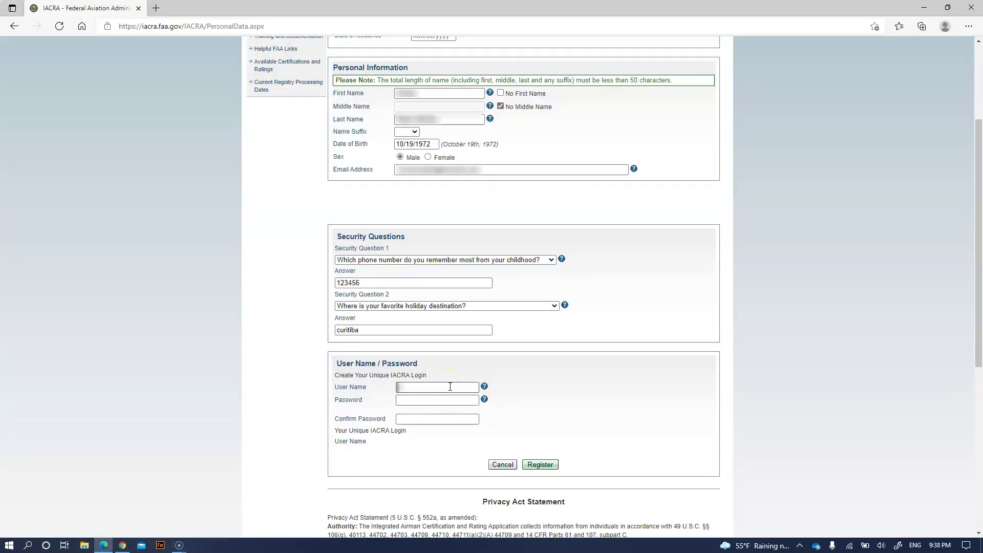
{"action": "type", "text": "ab"}
{"action": "type", "text": "cdef"}
{"action": "type", "text": "gh"}
{"action": "left_click", "coordinate": [446, 399]}
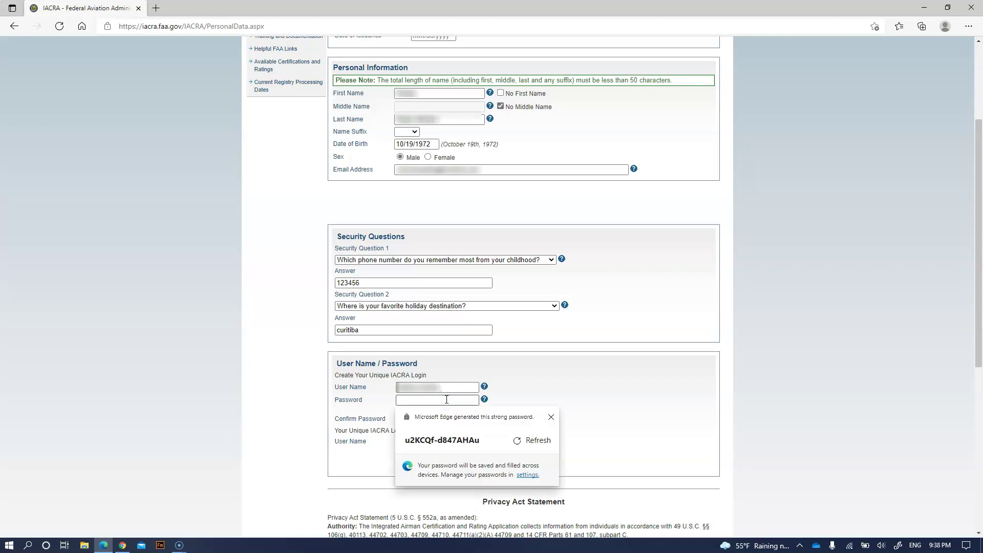
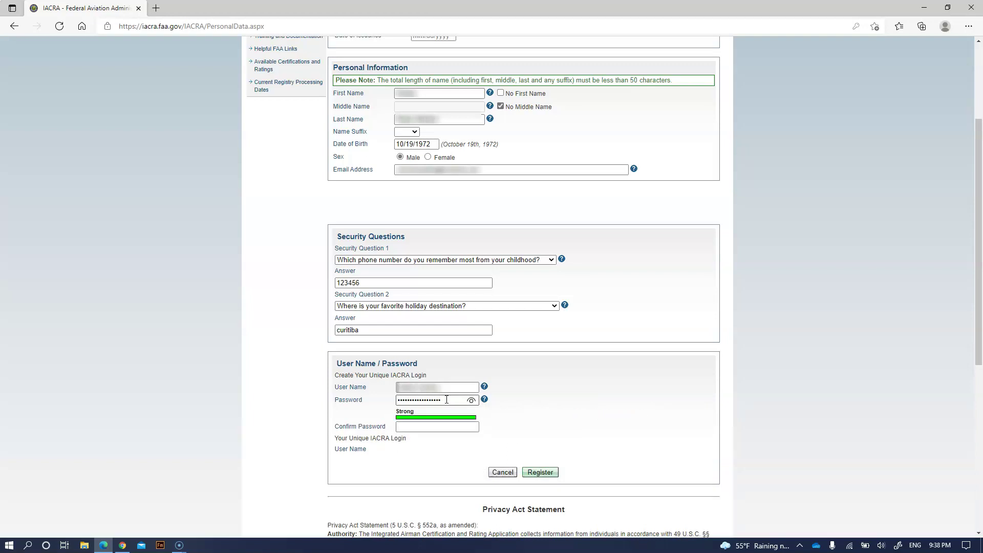
{"action": "left_click", "coordinate": [439, 425]}
{"action": "type", "text": "••"}
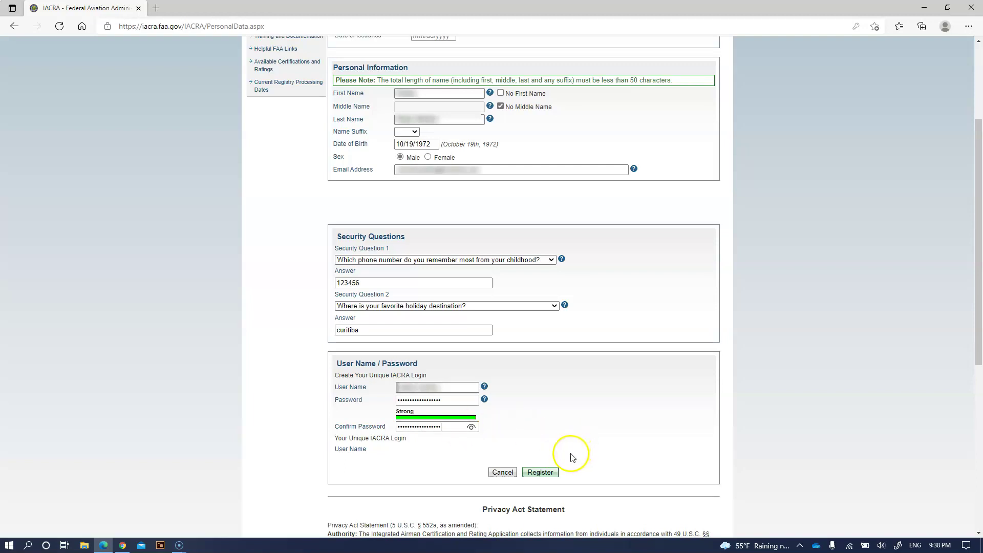
{"action": "left_click", "coordinate": [540, 473]}
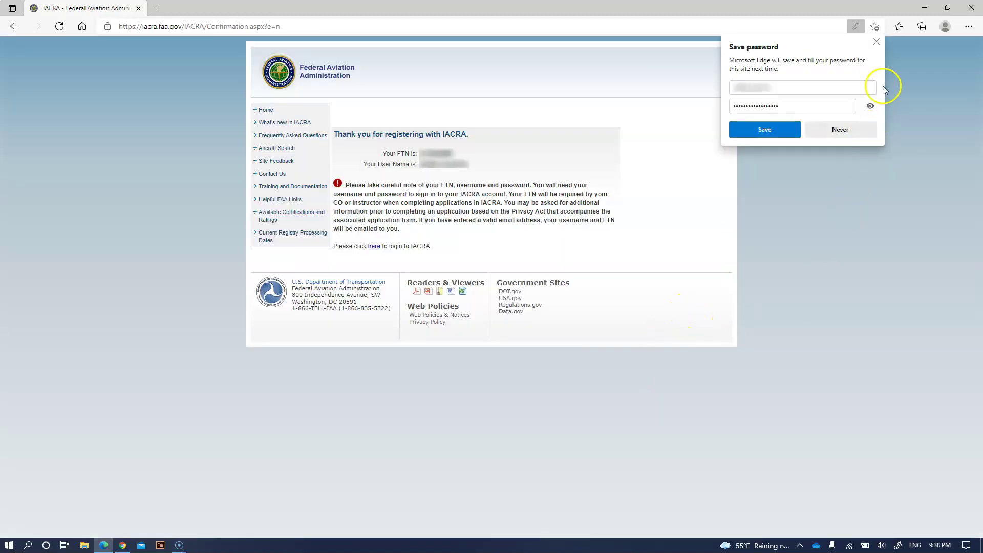
Step: Close Edge's save-password popup to reveal the registration confirmation page
{"action": "left_click", "coordinate": [876, 44]}
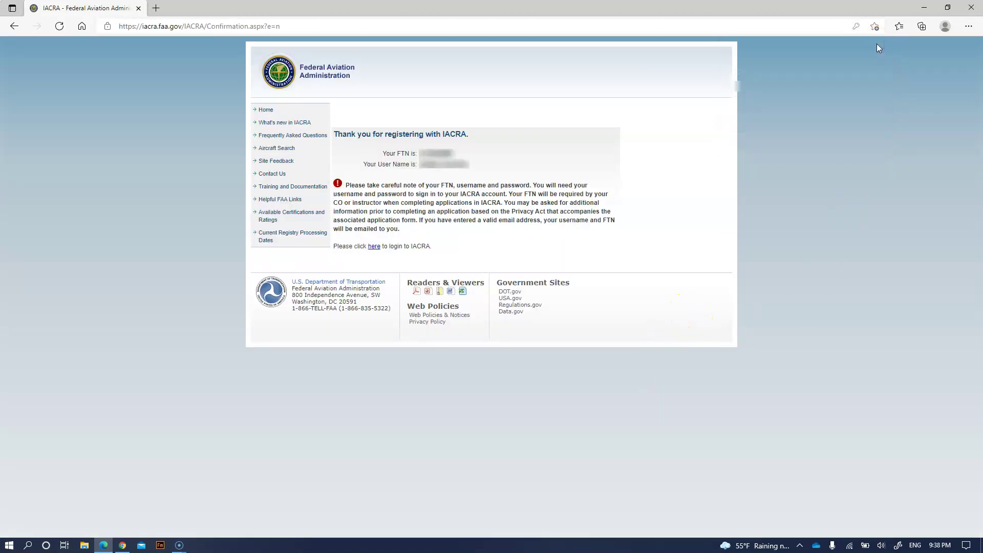